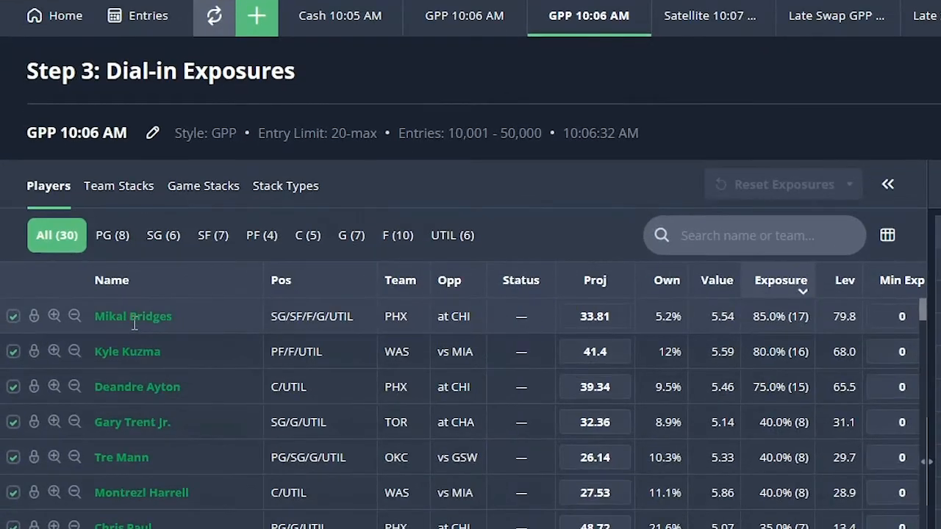
Filter the lineups to those that include Mikal Bridges and exclude Kyle Kuzma.
left_click(54, 316)
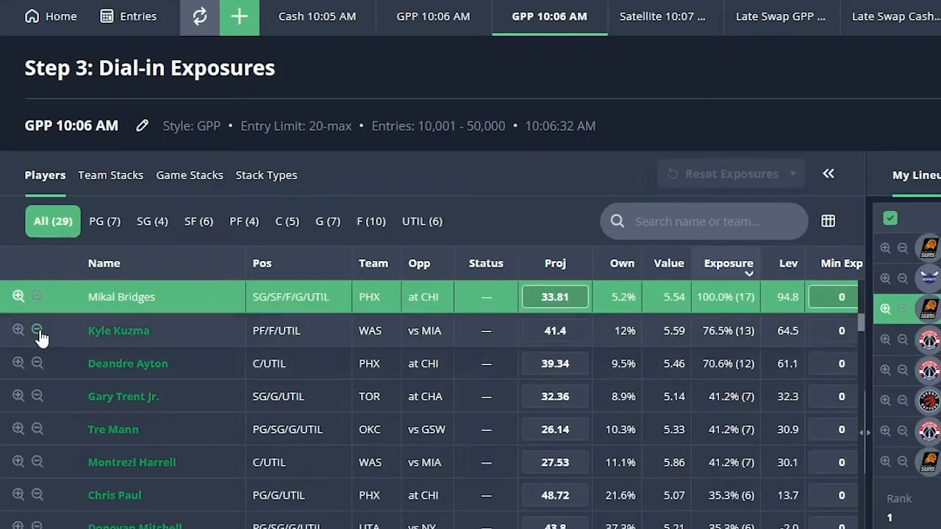
left_click(37, 331)
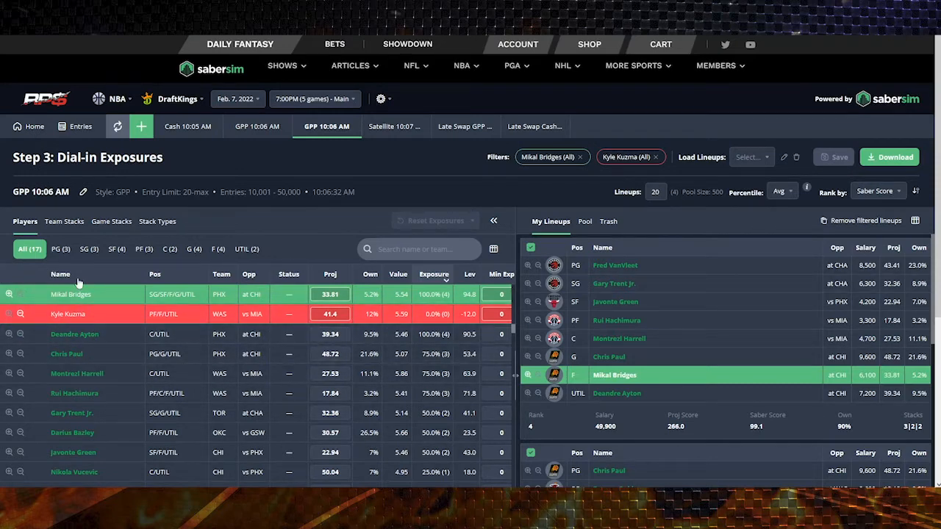
Try filtering the lineups by the WAS team stack, and remove that stack filter again.
left_click(58, 223)
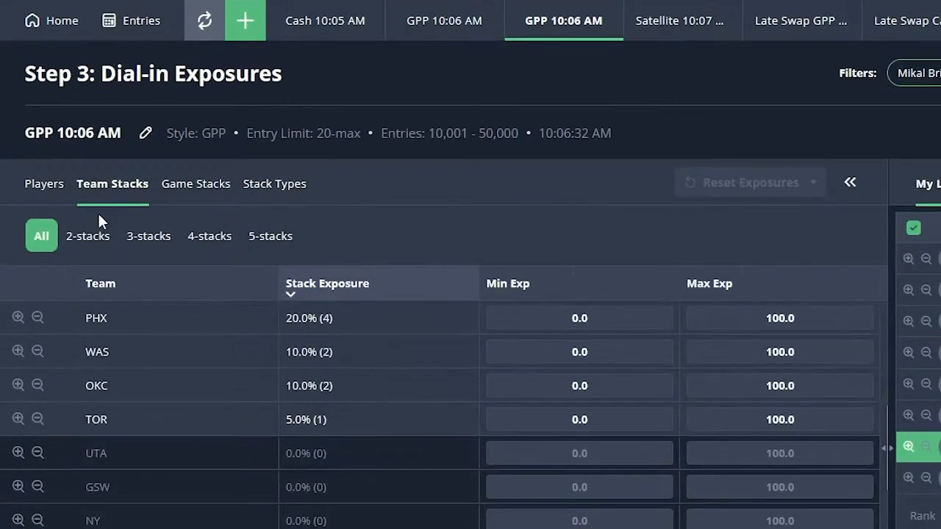
left_click(18, 352)
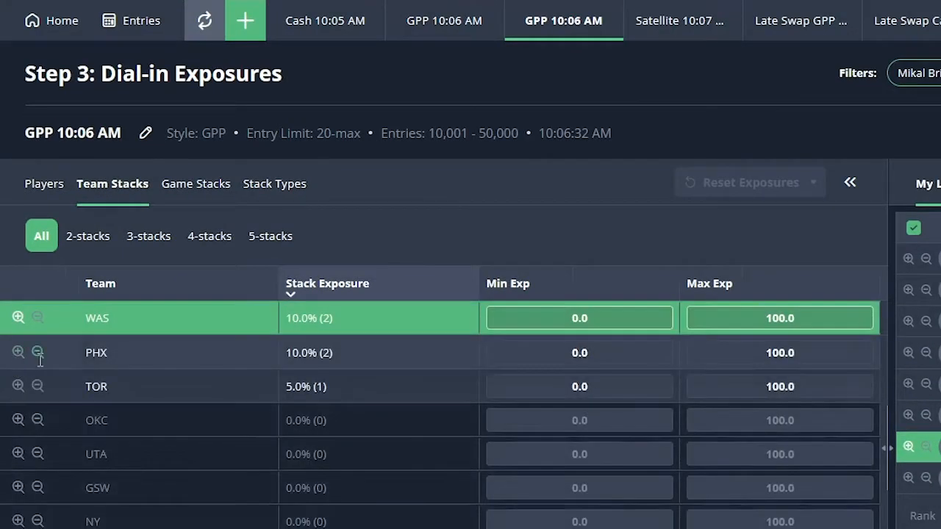
left_click(18, 318)
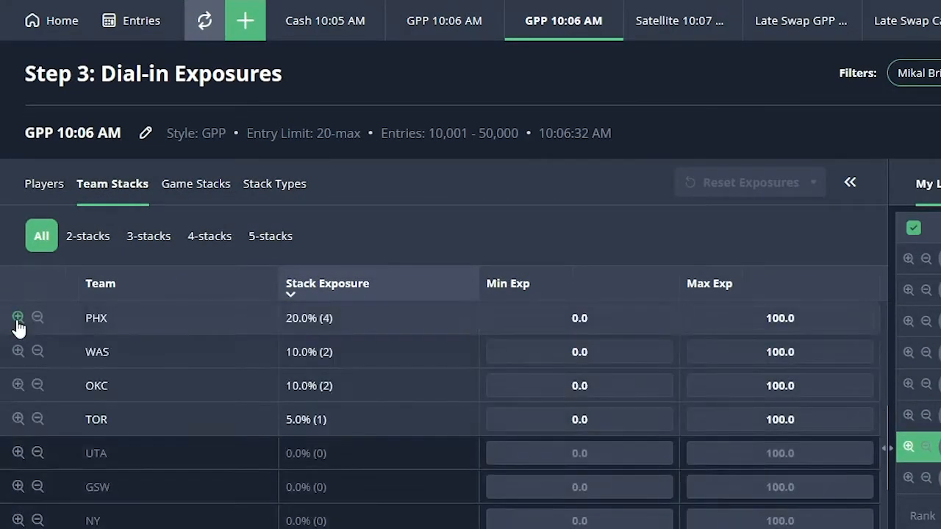
Look through the lineups matching the player filters, and clear the Mikal Bridges and Kyle Kuzma filters.
left_click(52, 183)
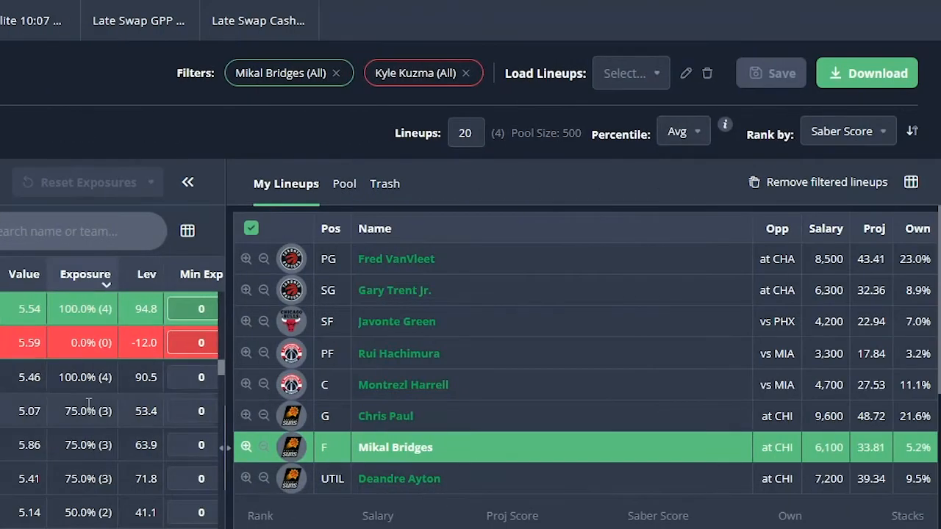
scroll(445, 283, "down", 4)
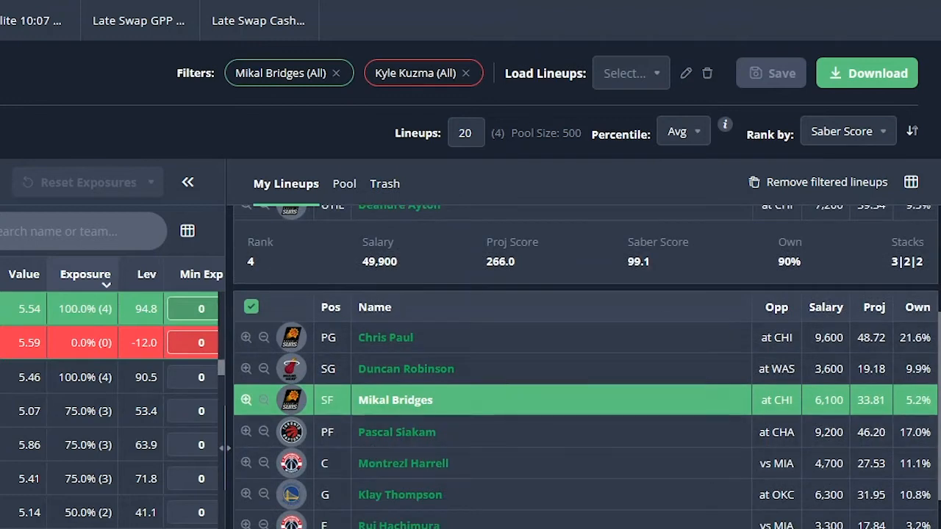
scroll(568, 462, "up", 4)
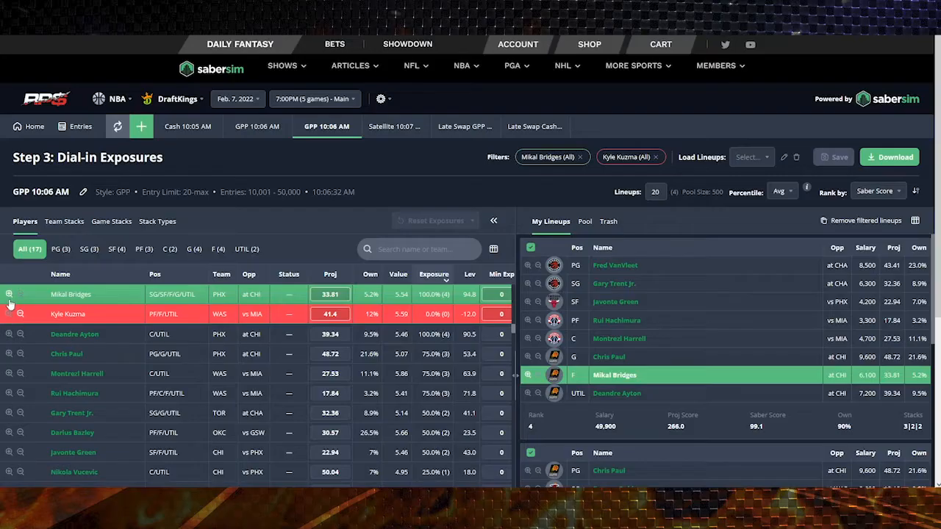
left_click(10, 306)
left_click(10, 295)
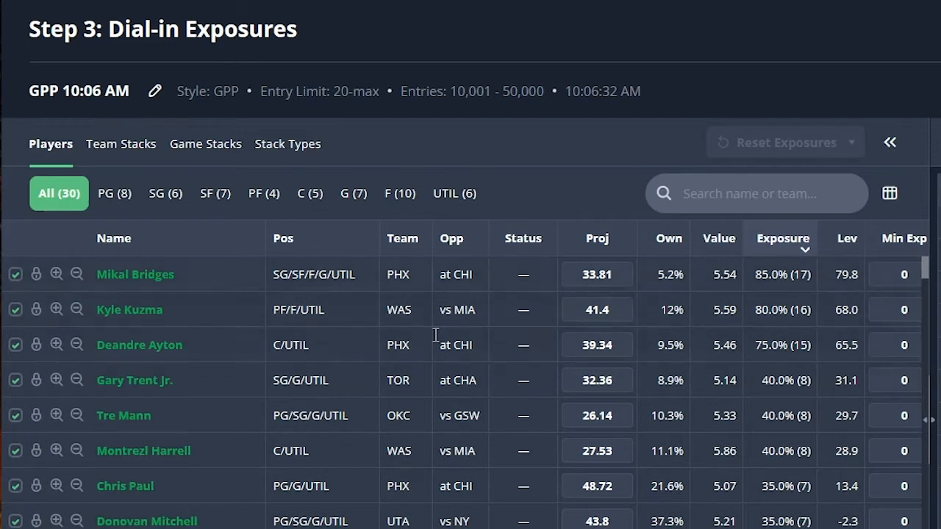
double_click(460, 275)
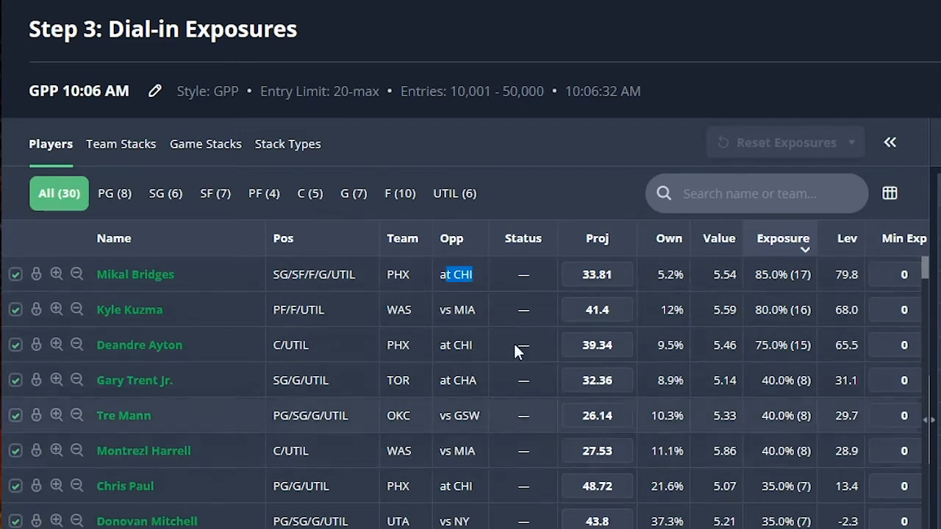
left_click(475, 286)
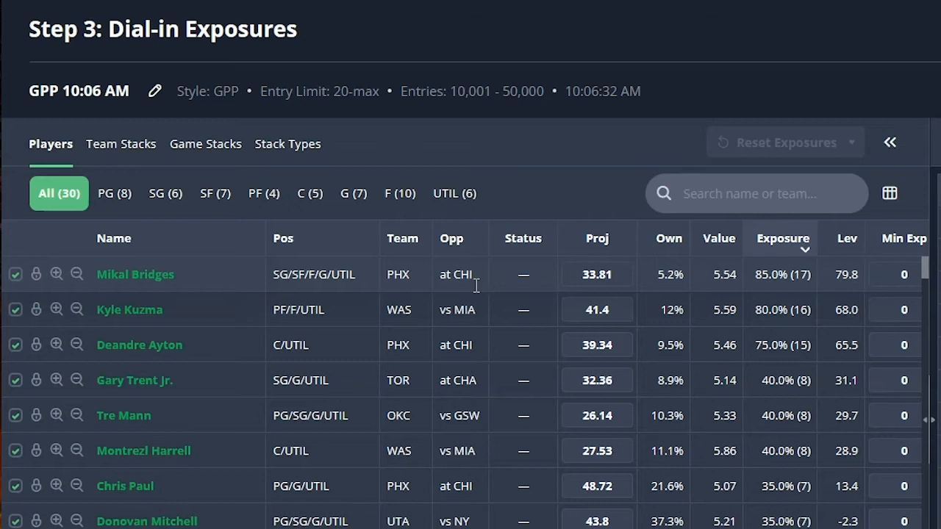
Filter the lineups to include the PHX team stack and exclude the PHX @ CHI game stack.
left_click(136, 142)
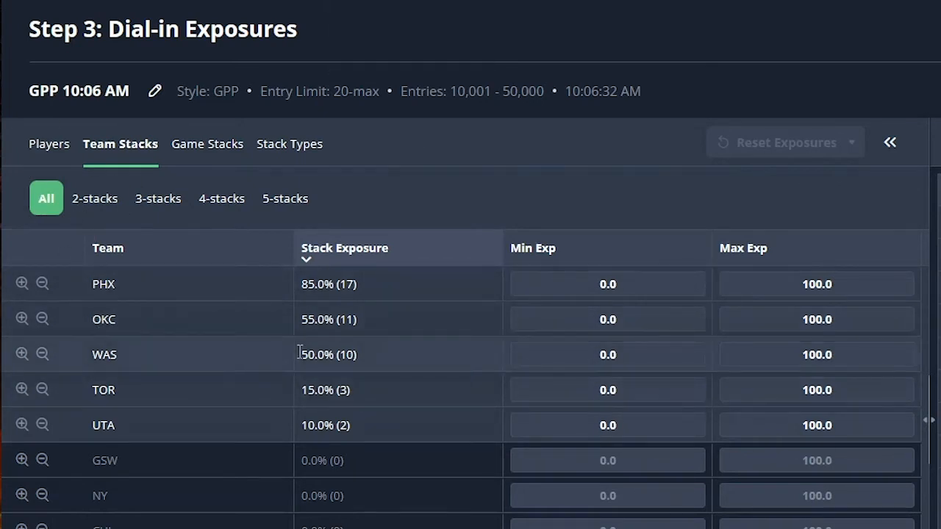
left_click(22, 284)
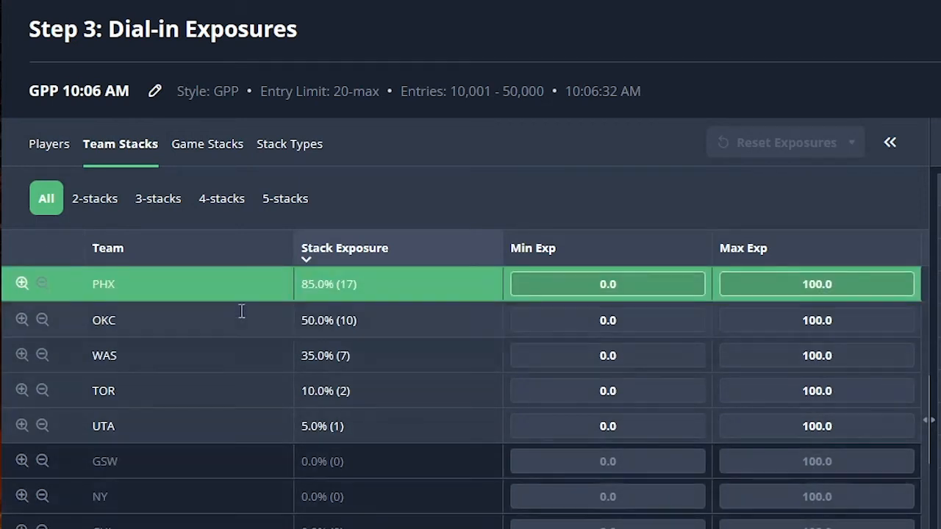
left_click(217, 152)
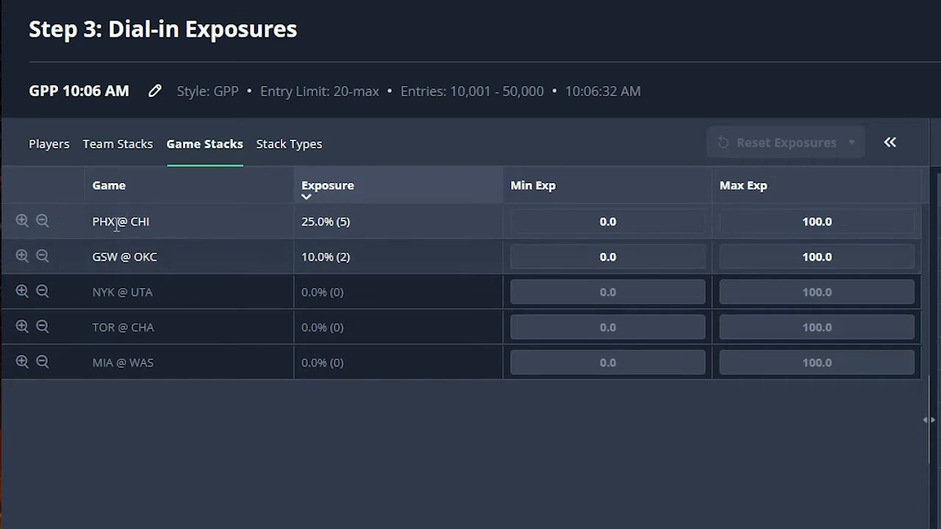
left_click(41, 221)
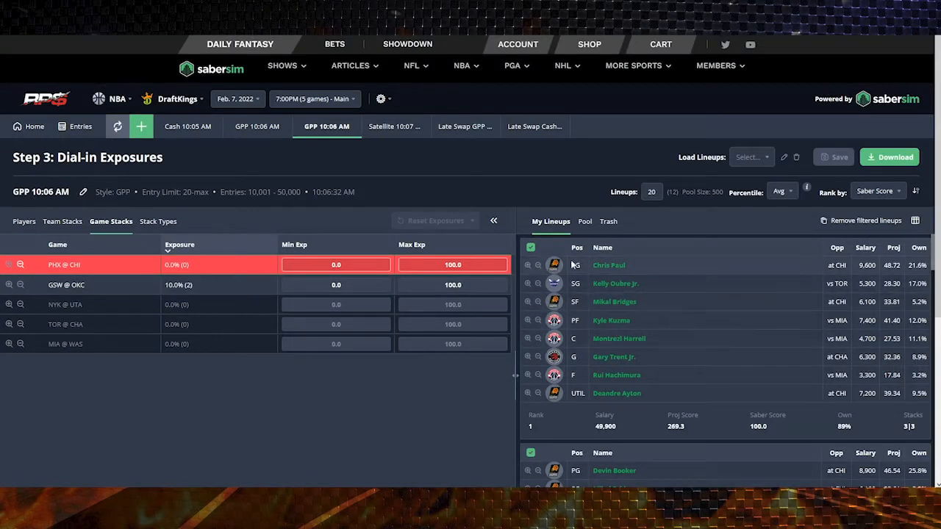
Review the lineups with a PHX stack but no PHX @ CHI game stack, and remove all matching lineups from the whole pool.
scroll(706, 316, "down", 1)
scroll(711, 331, "down", 8)
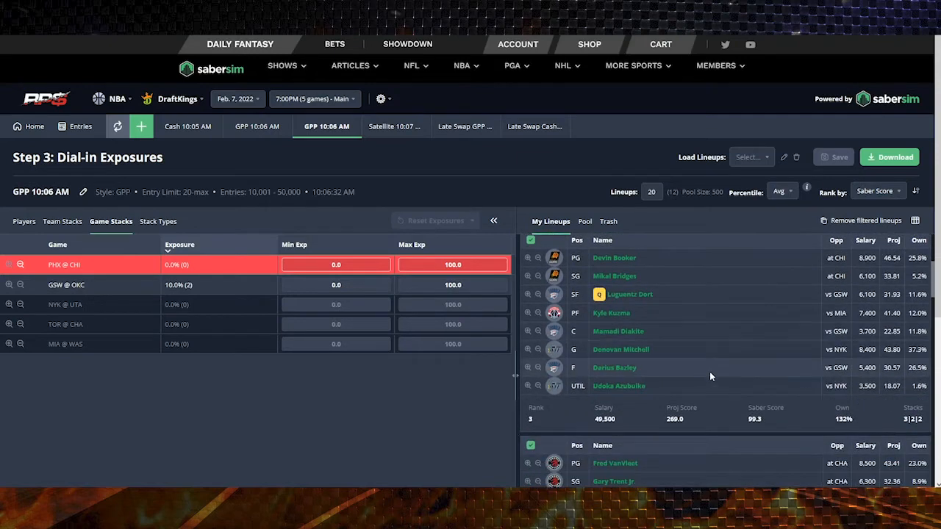
scroll(712, 368, "up", 10)
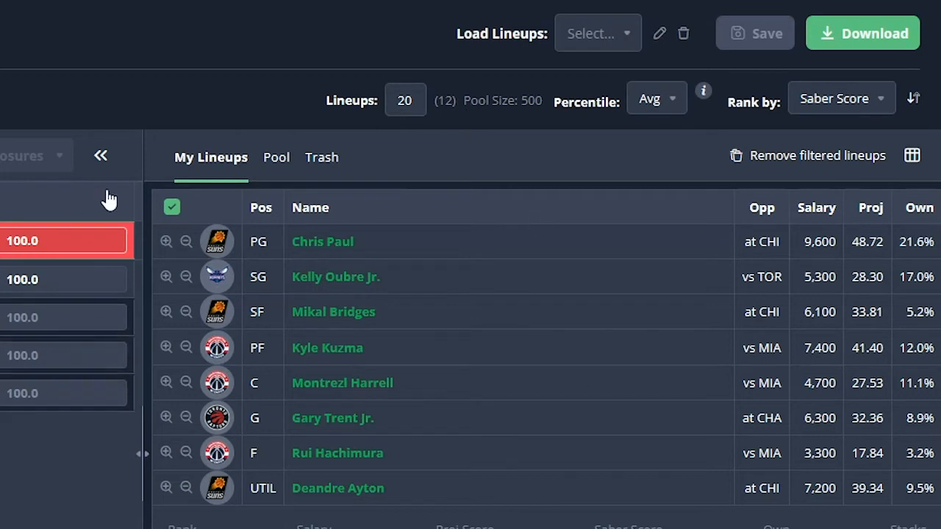
left_click(277, 169)
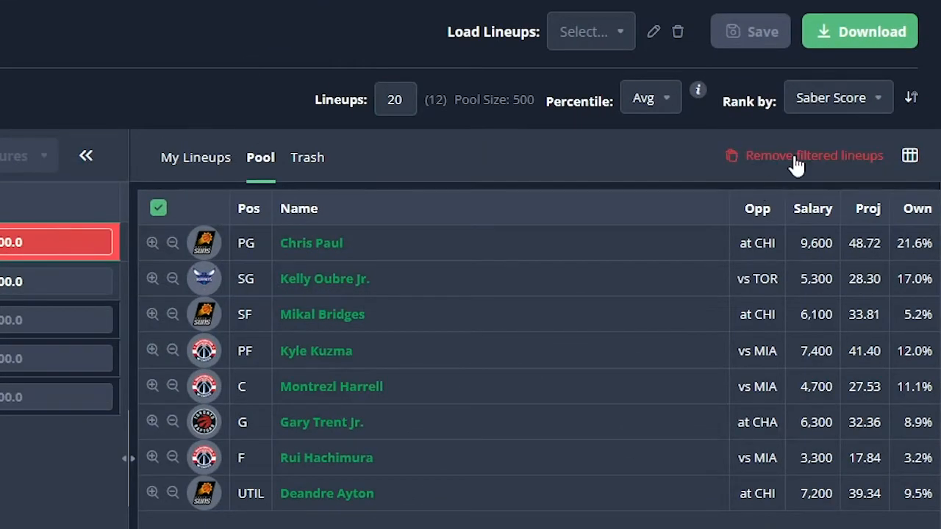
left_click(796, 165)
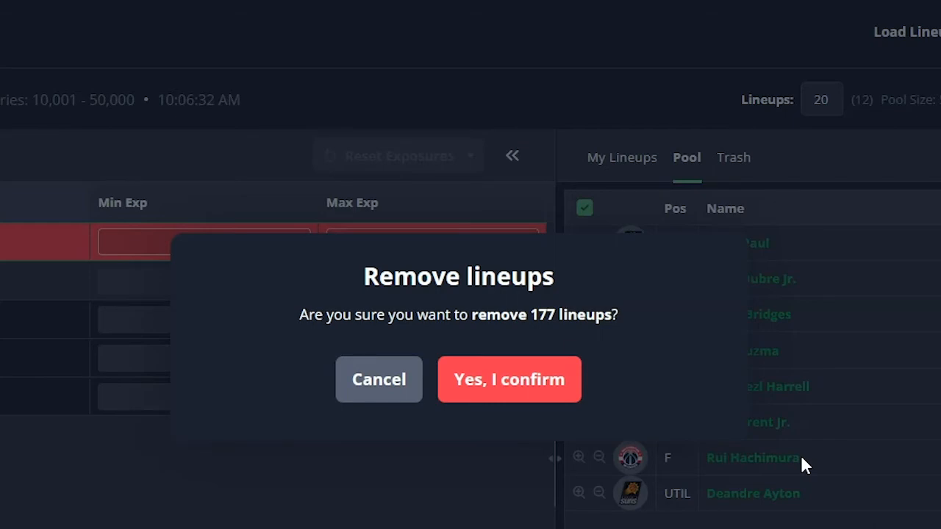
left_click(520, 392)
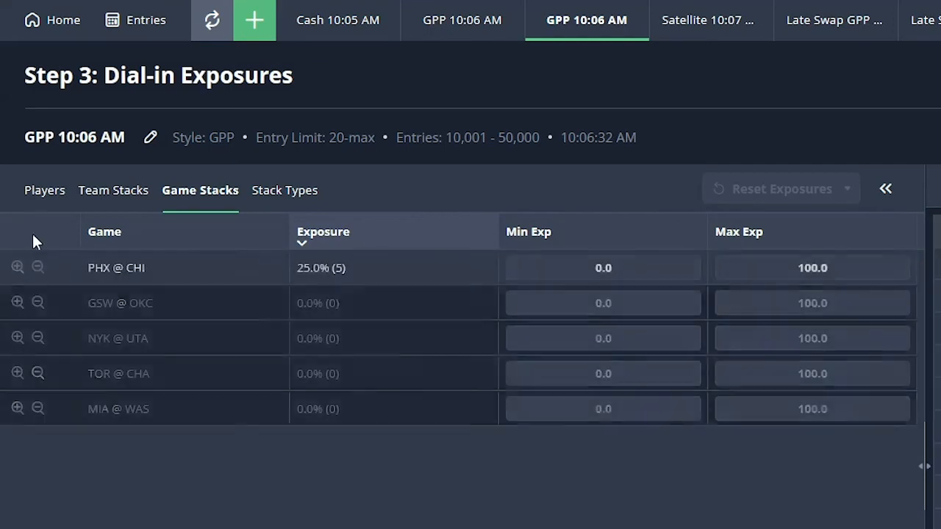
Clear the PHX @ CHI game stack exclusion and the PHX team stack filter.
left_click(38, 190)
left_click(100, 192)
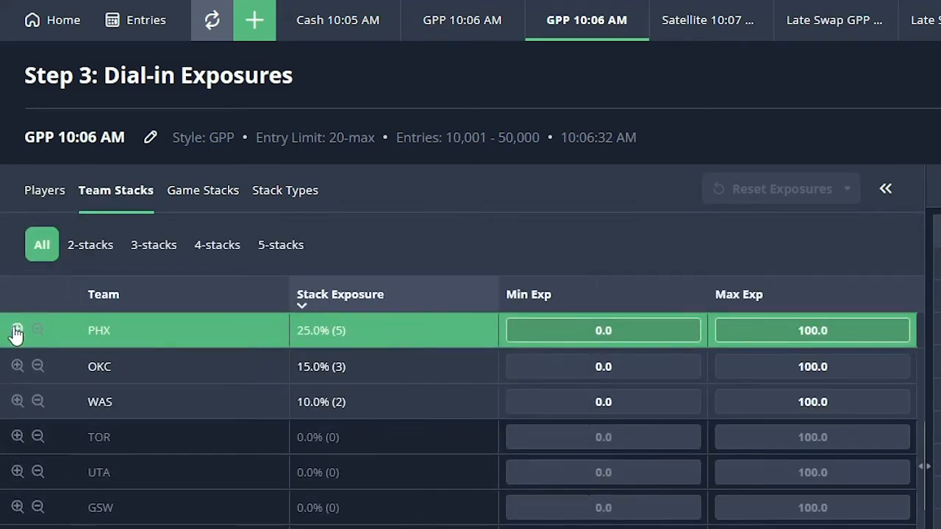
left_click(17, 330)
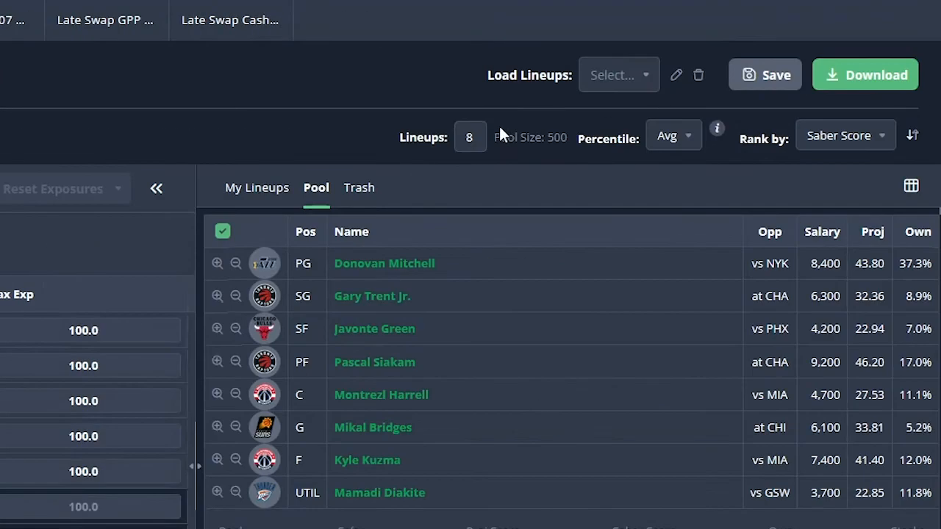
Set the number of lineups to 20.
left_click_drag(480, 138, 393, 133)
type("20")
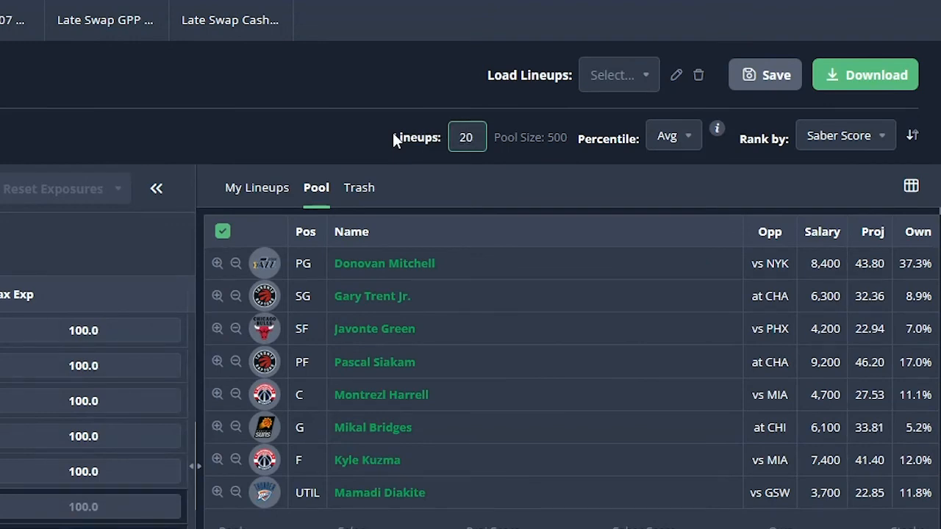
left_click(331, 110)
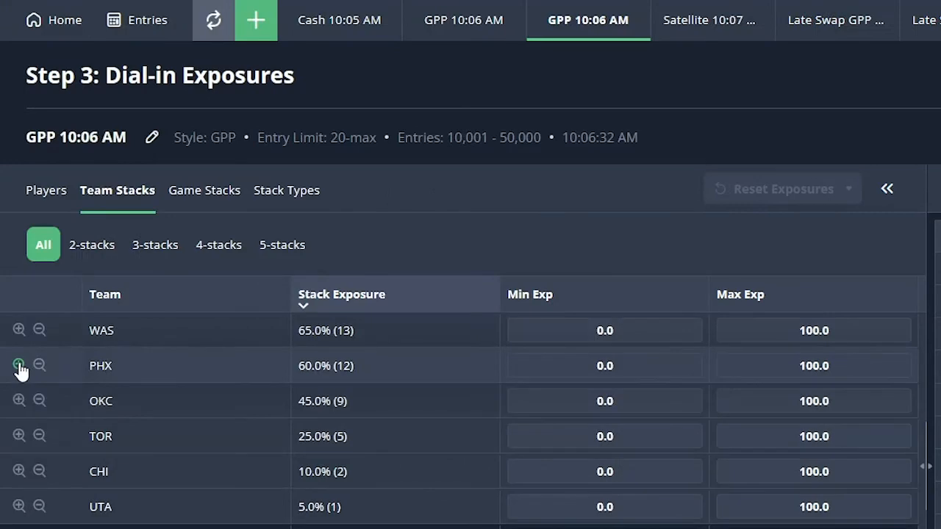
Filter the pool to the PHX team stack and check the remaining lineups for players from both PHX and CHI.
left_click(18, 365)
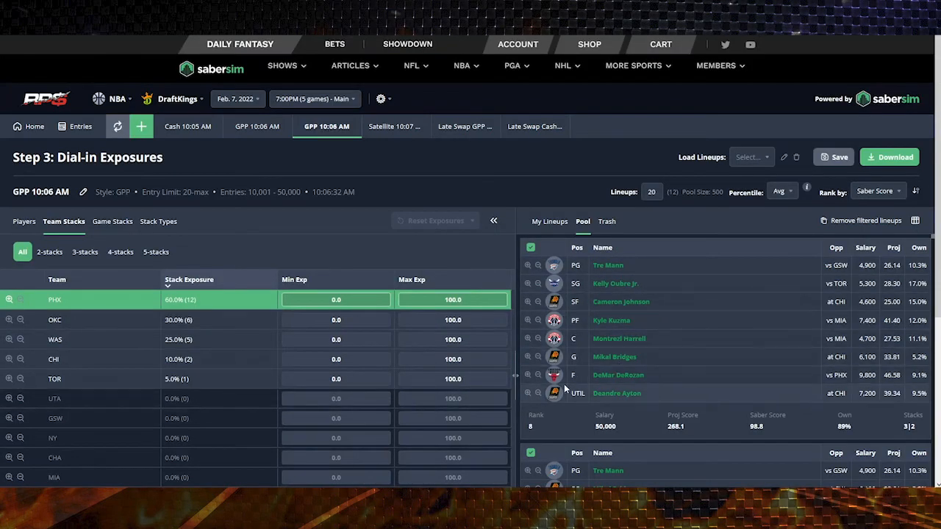
scroll(694, 381, "down", 1)
scroll(694, 381, "down", 2)
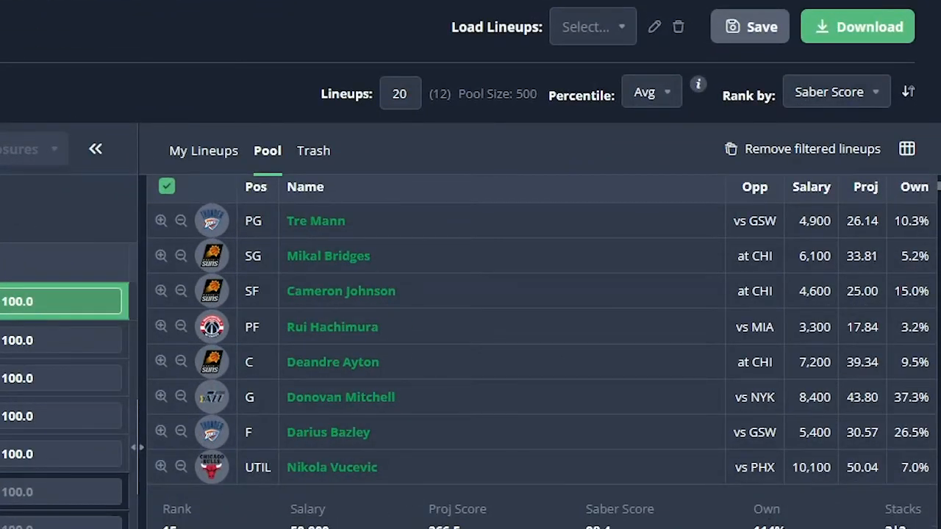
scroll(486, 337, "down", 4)
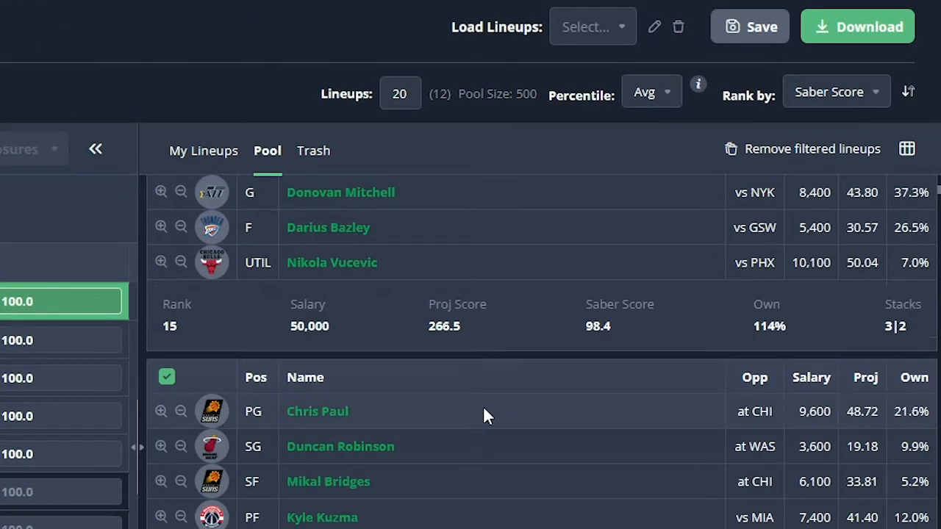
left_click(162, 445)
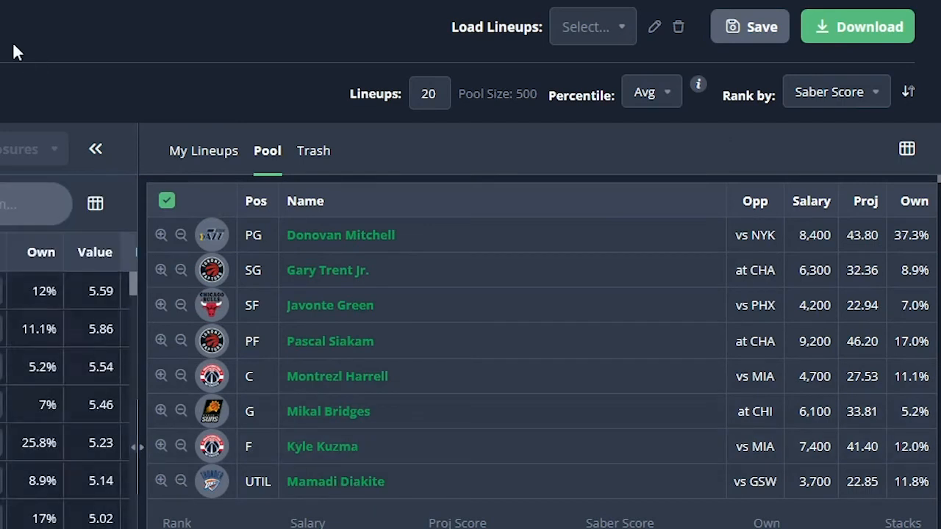